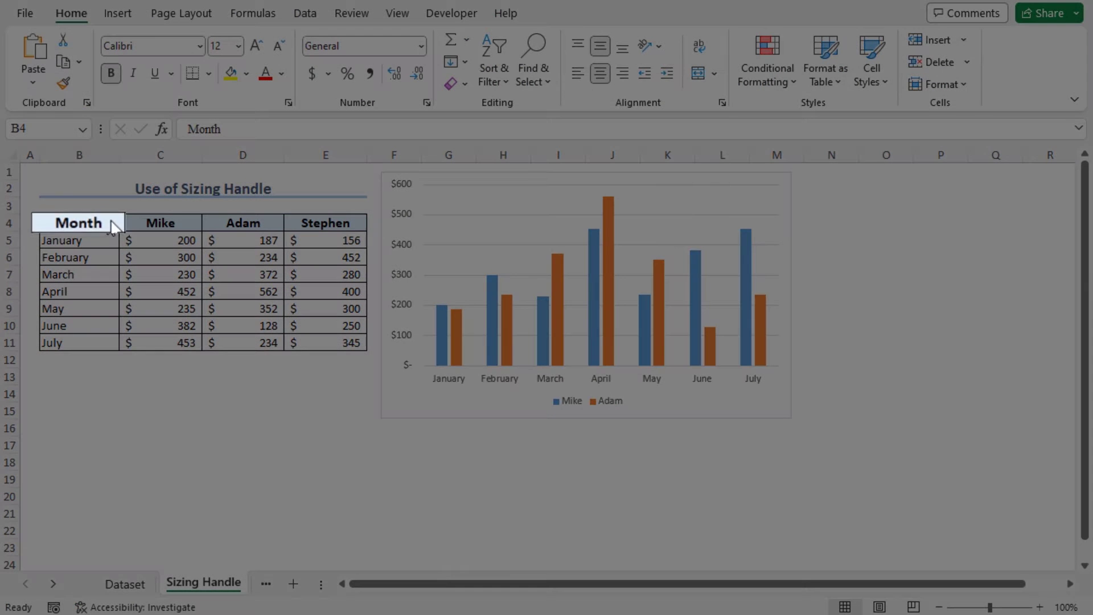
Select the Month, Mike, Adam and Stephen header cells in the sales table.
click(111, 221)
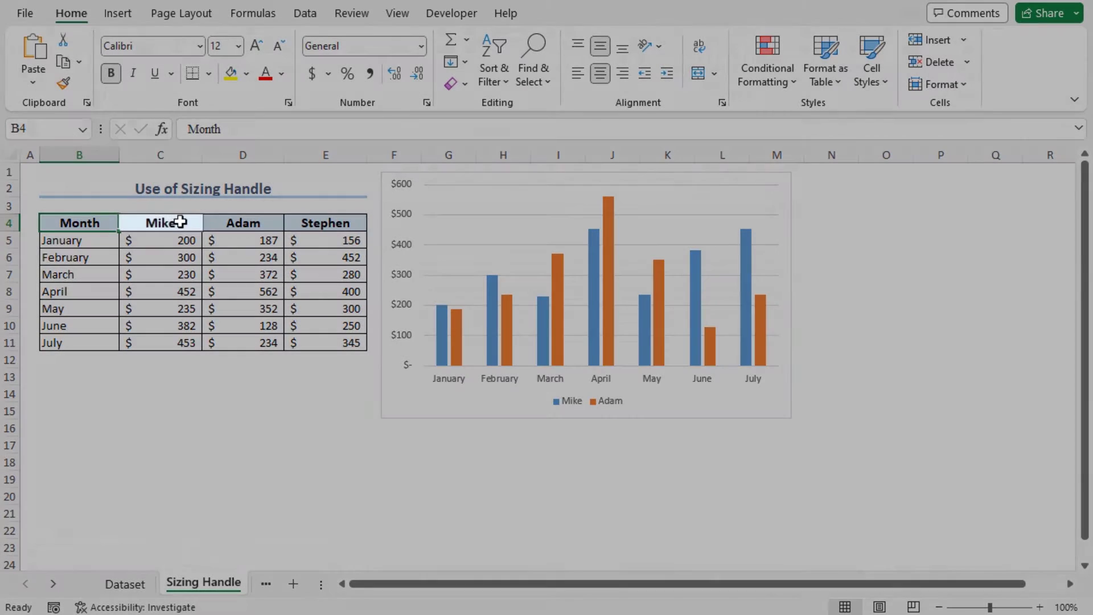
click(188, 221)
click(273, 222)
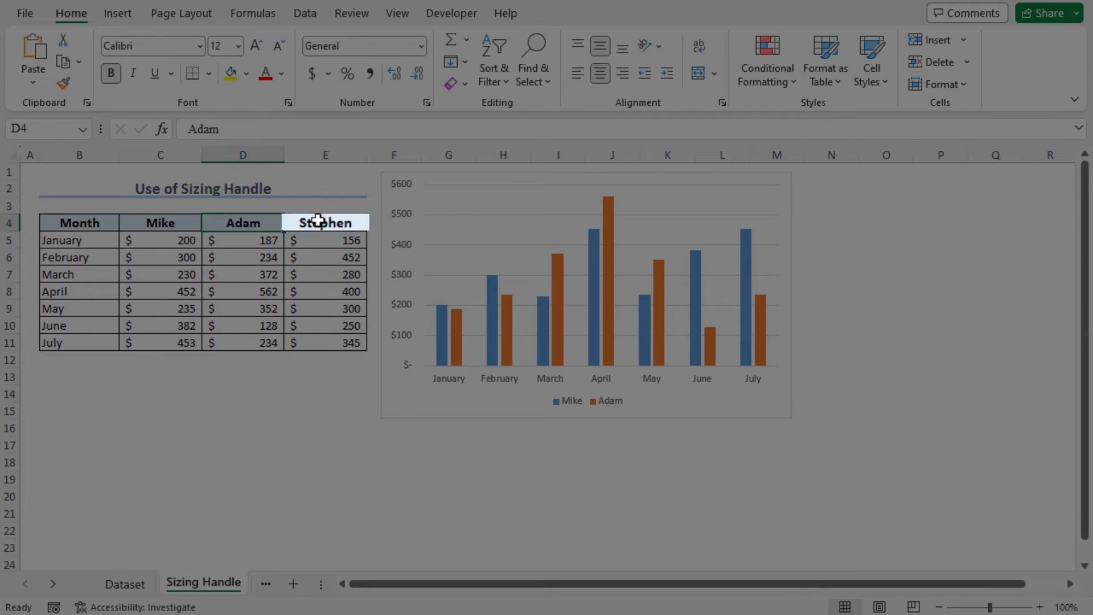
click(357, 218)
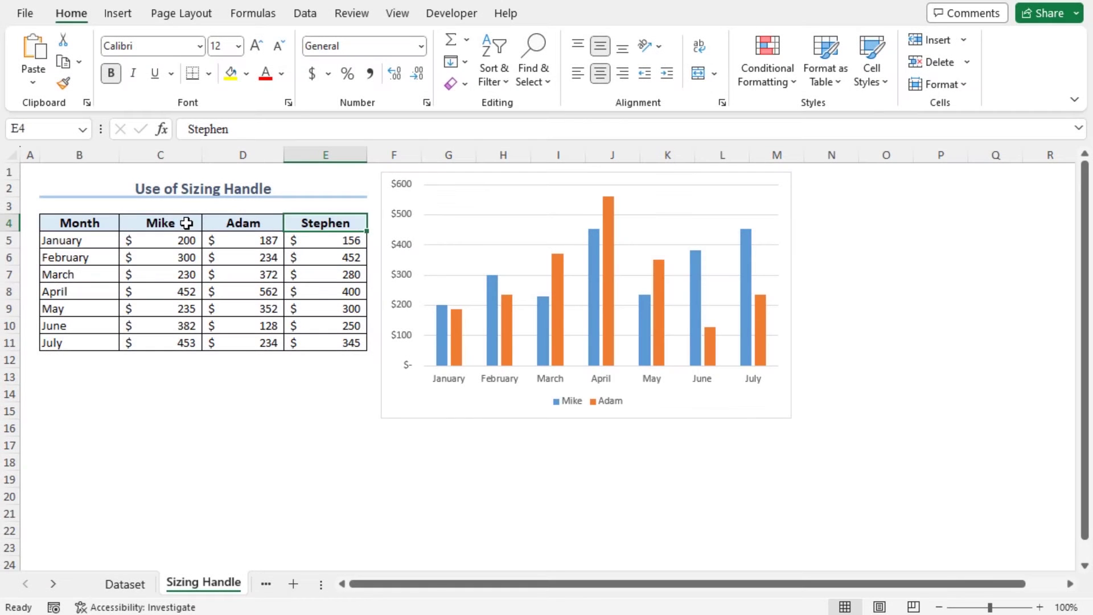
click(187, 223)
click(242, 222)
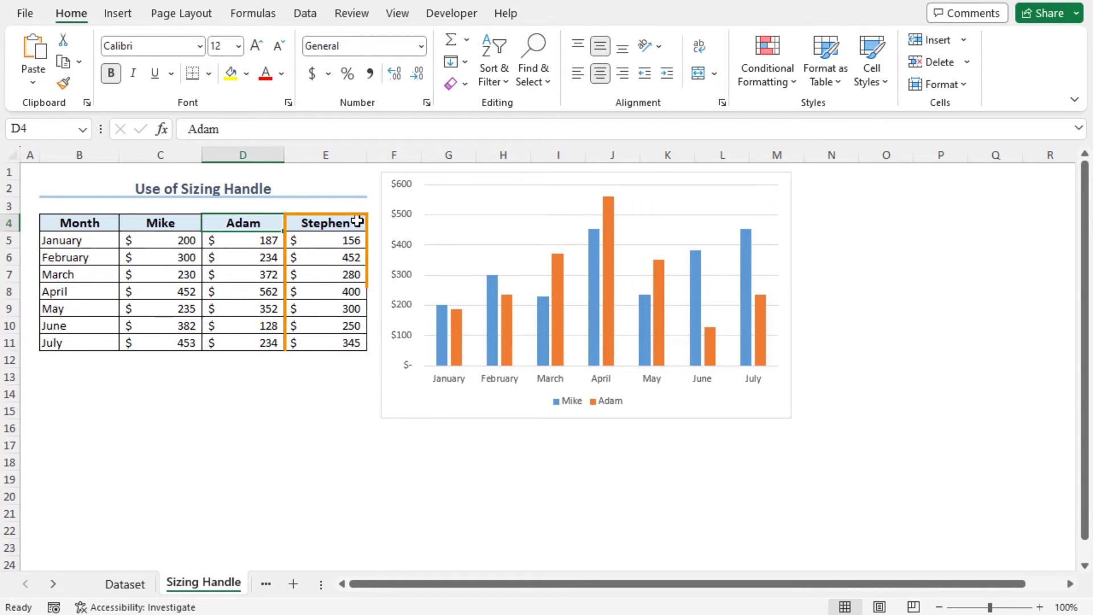
click(357, 222)
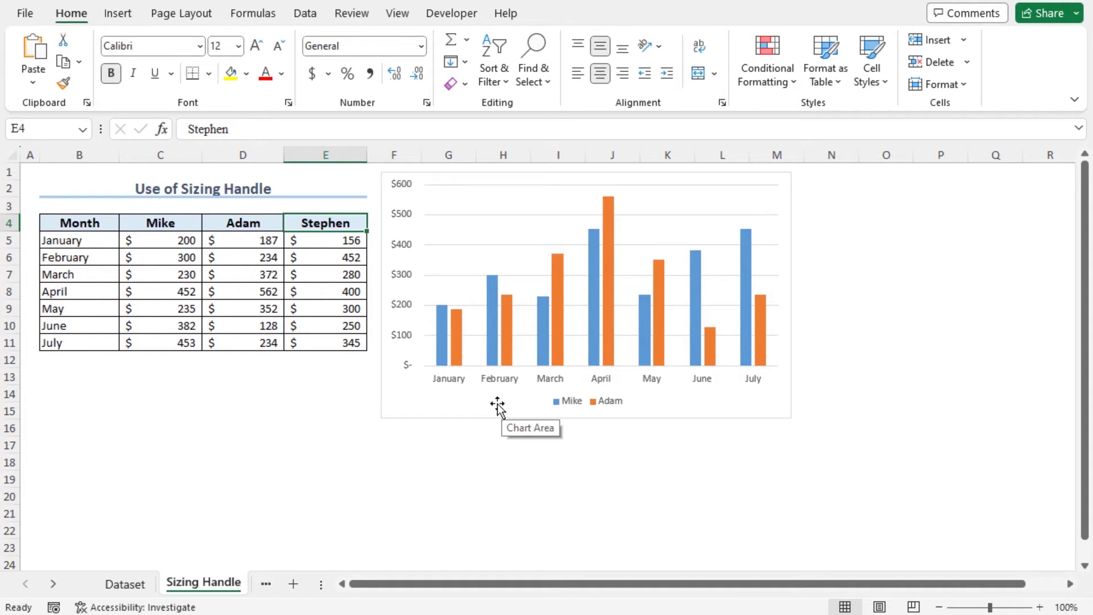
Stretch the chart's highlighted source range from column D to column E to include Stephen.
click(448, 288)
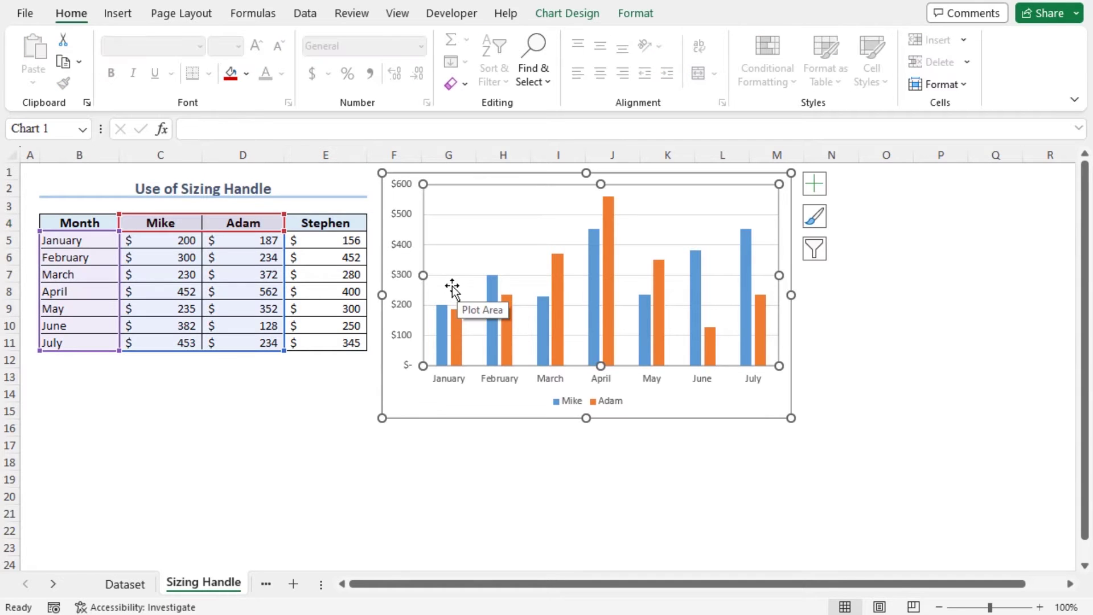
drag(284, 214, 285, 214)
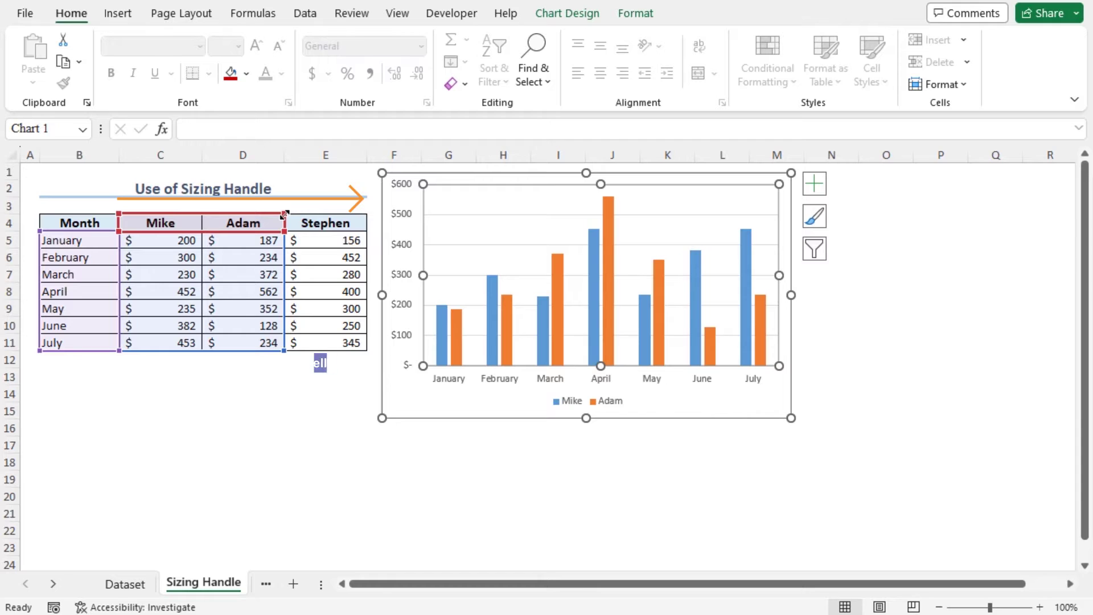
drag(285, 214, 367, 215)
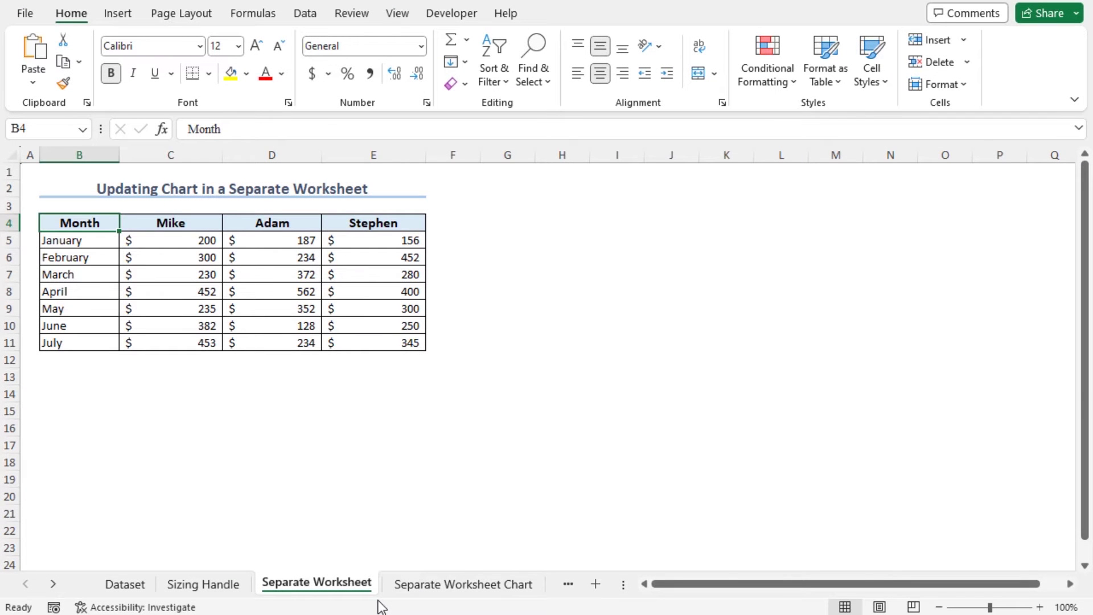
On the Separate Worksheet Chart sheet, start adding a new series through the chart's Select Data settings.
click(467, 583)
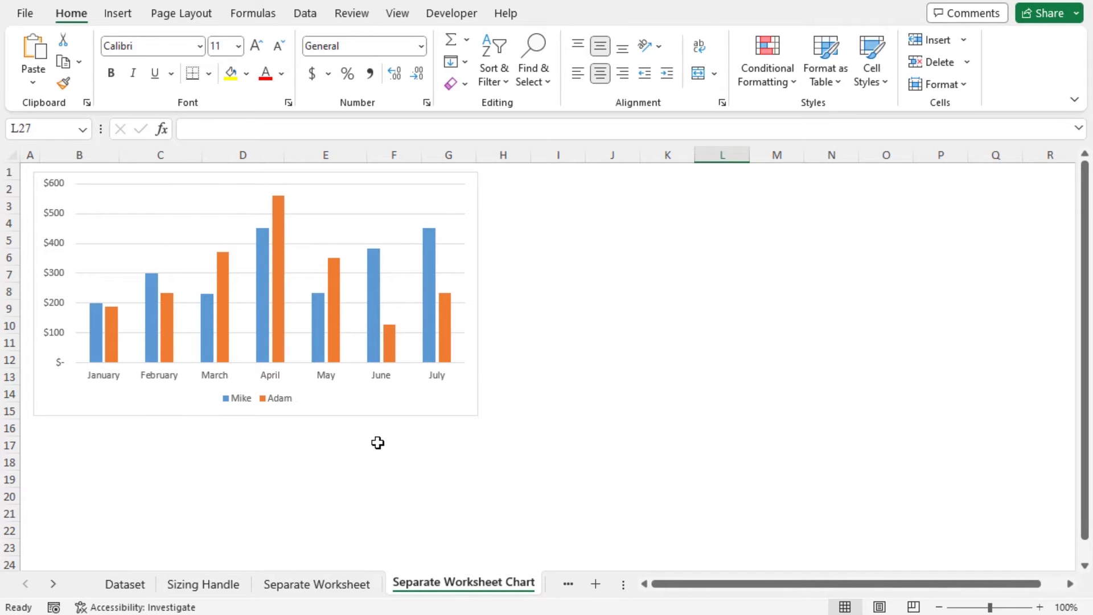
right_click(176, 233)
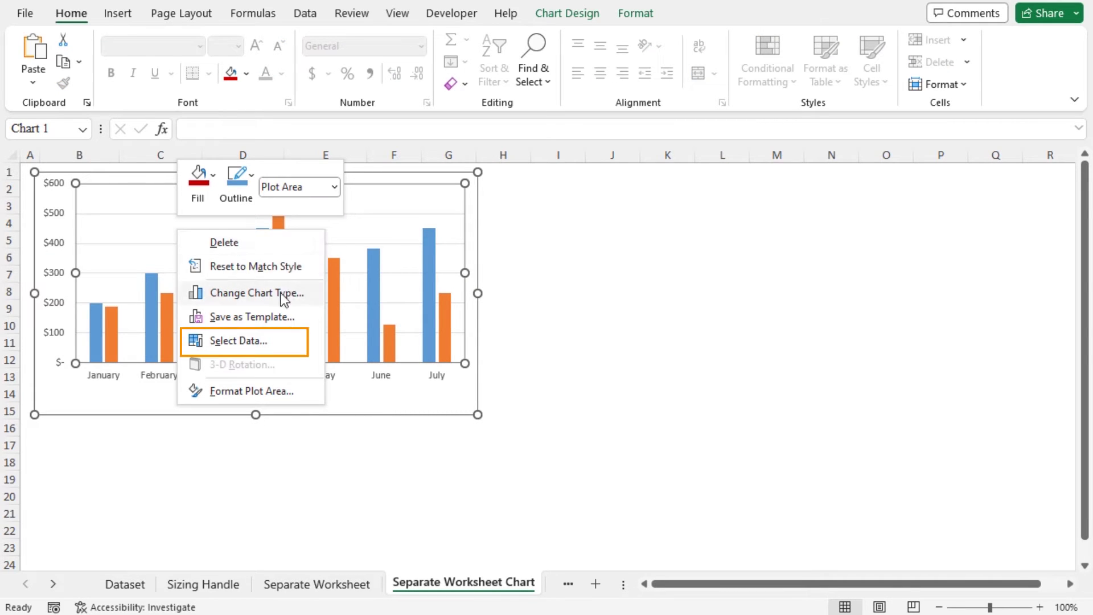
click(271, 340)
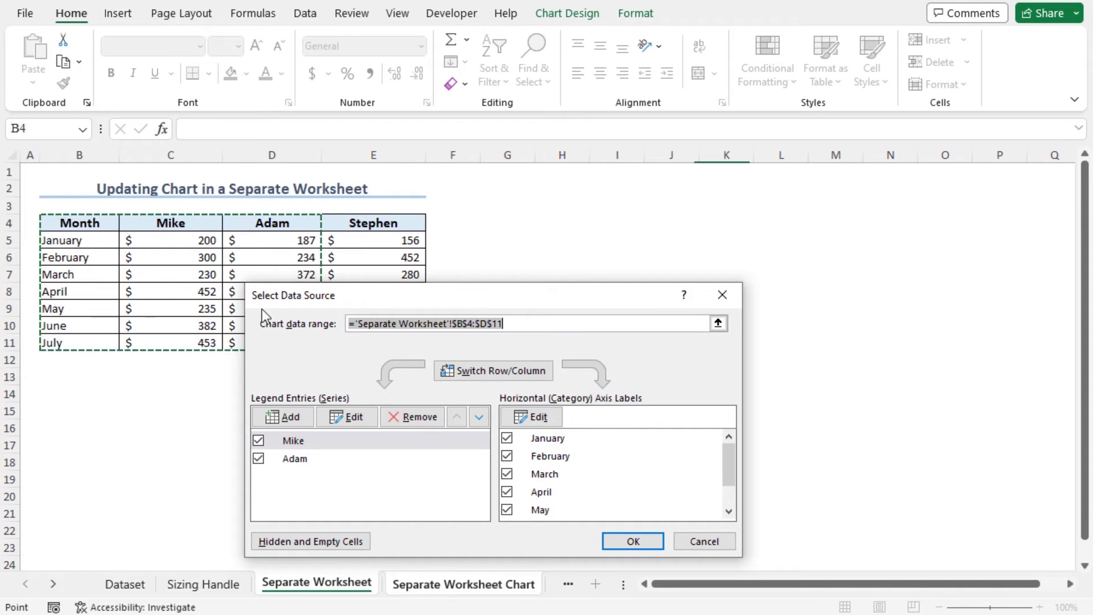
mouse_move(404, 295)
mouse_down()
mouse_move(470, 289)
mouse_move(653, 184)
mouse_up()
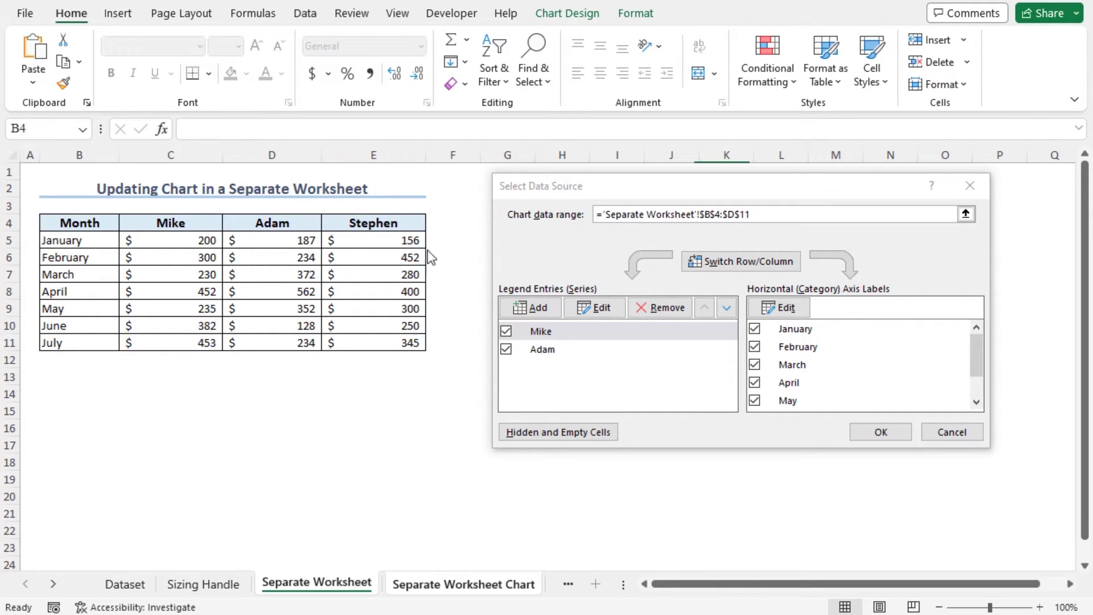
click(528, 307)
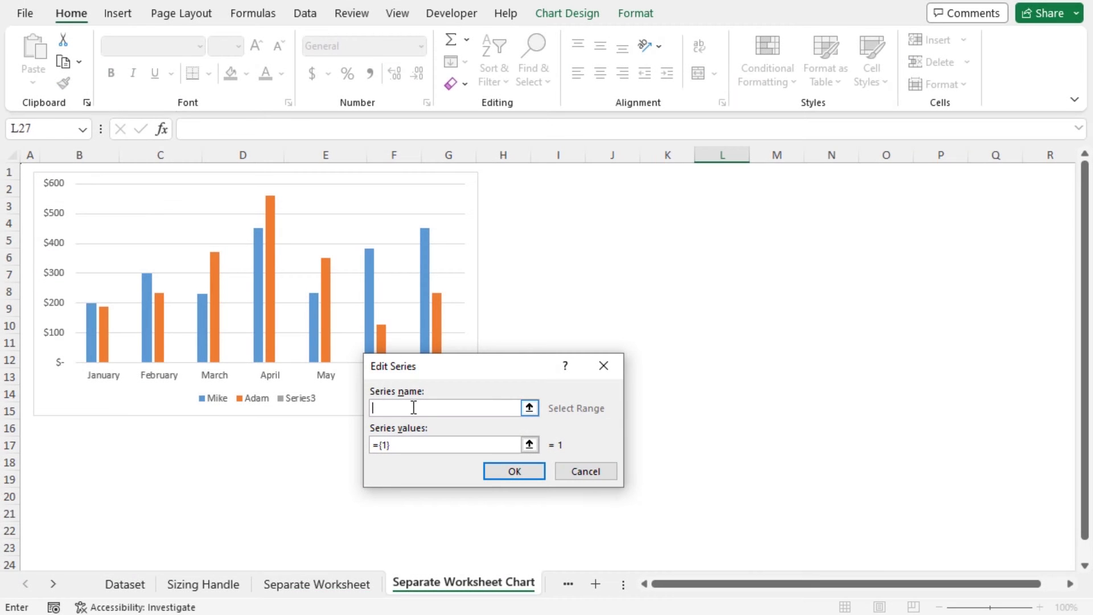
Set the series name to cell E4 and the values to Stephen's sales E5:E11, then confirm.
click(323, 586)
click(399, 223)
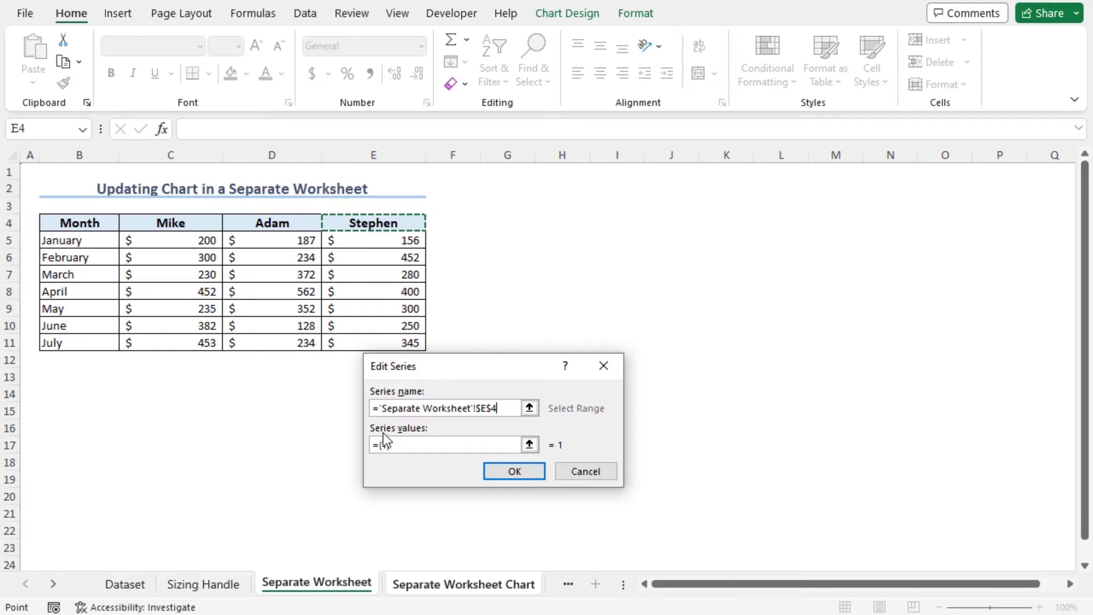
click(402, 445)
key(BackSpace)
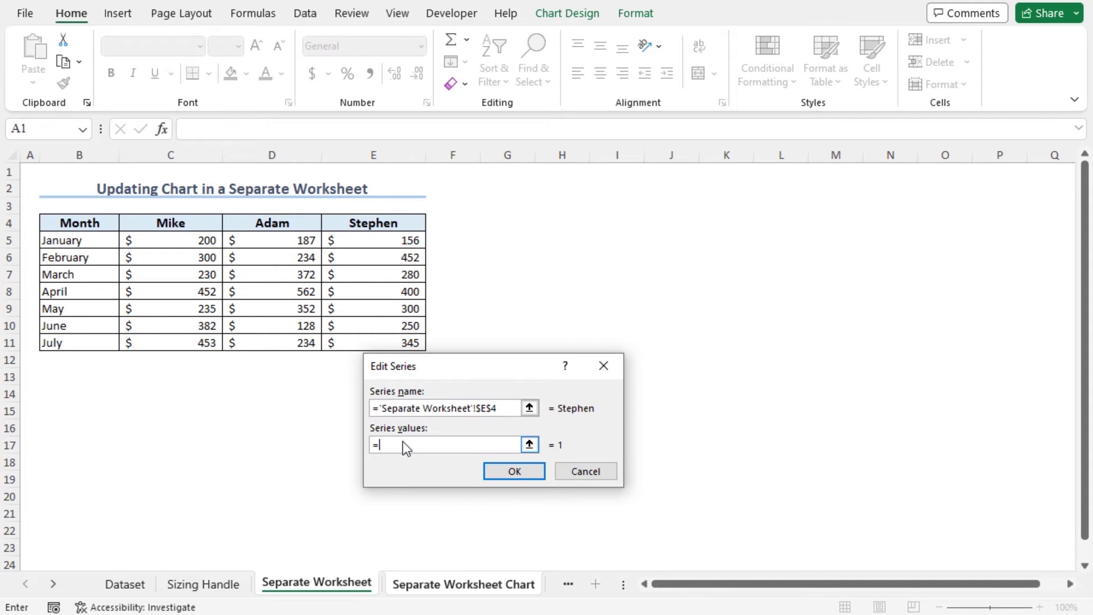
click(367, 241)
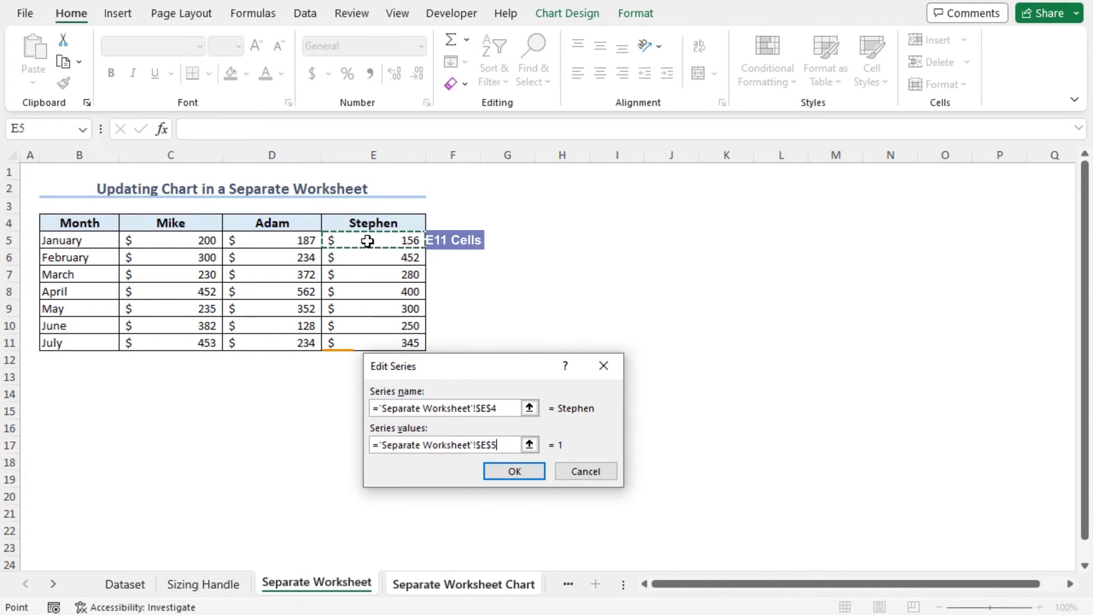
drag(367, 241, 364, 341)
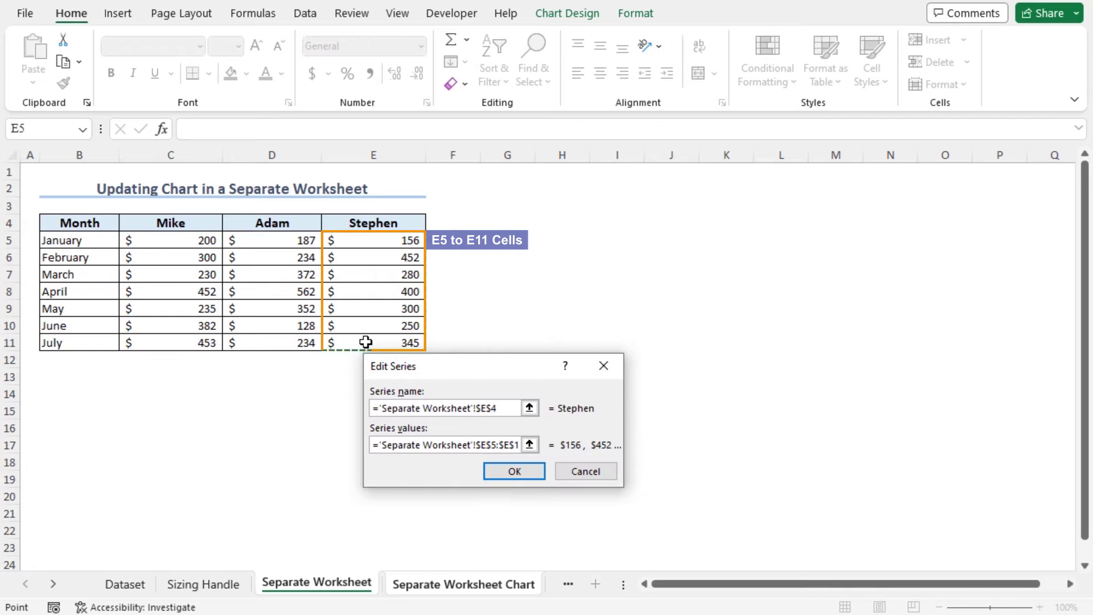
click(483, 472)
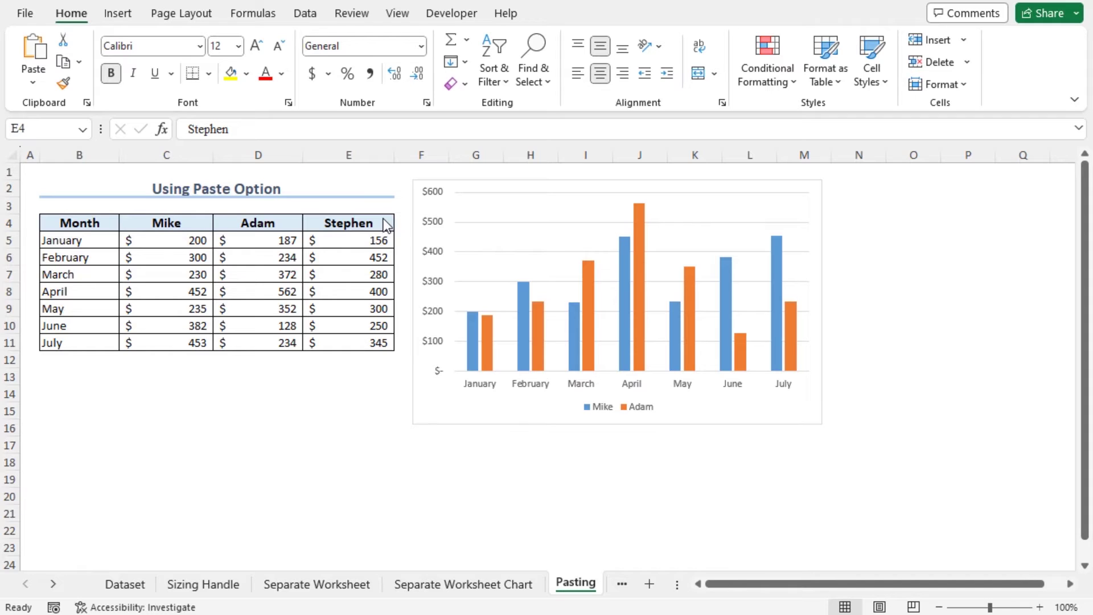
Copy Stephen's column E4:E11 and paste it into the Pasting sheet's chart.
drag(385, 224, 364, 342)
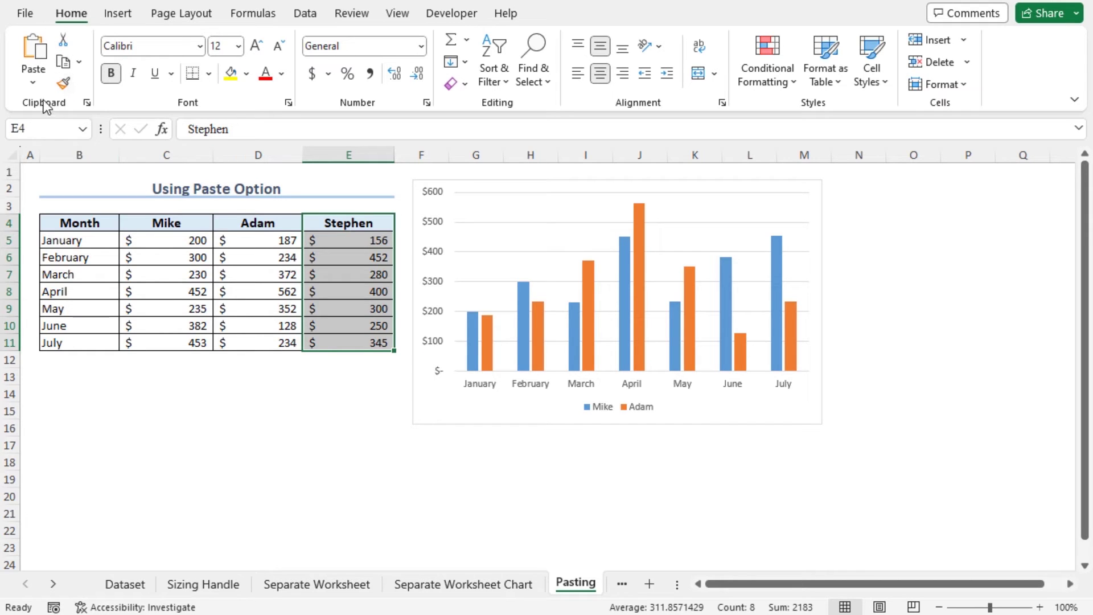
click(64, 63)
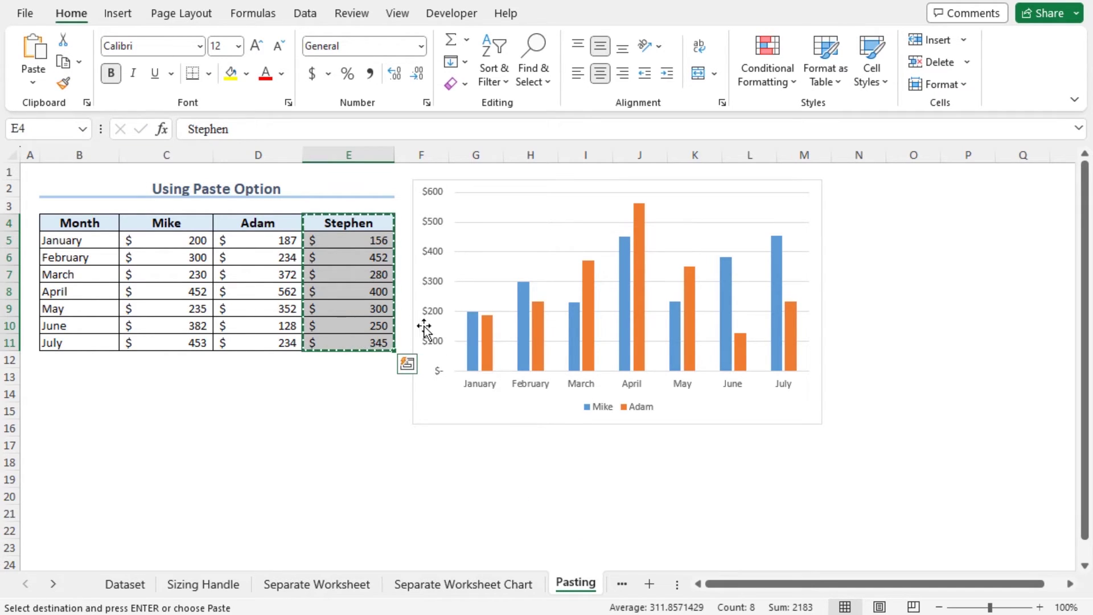
click(454, 401)
right_click(453, 397)
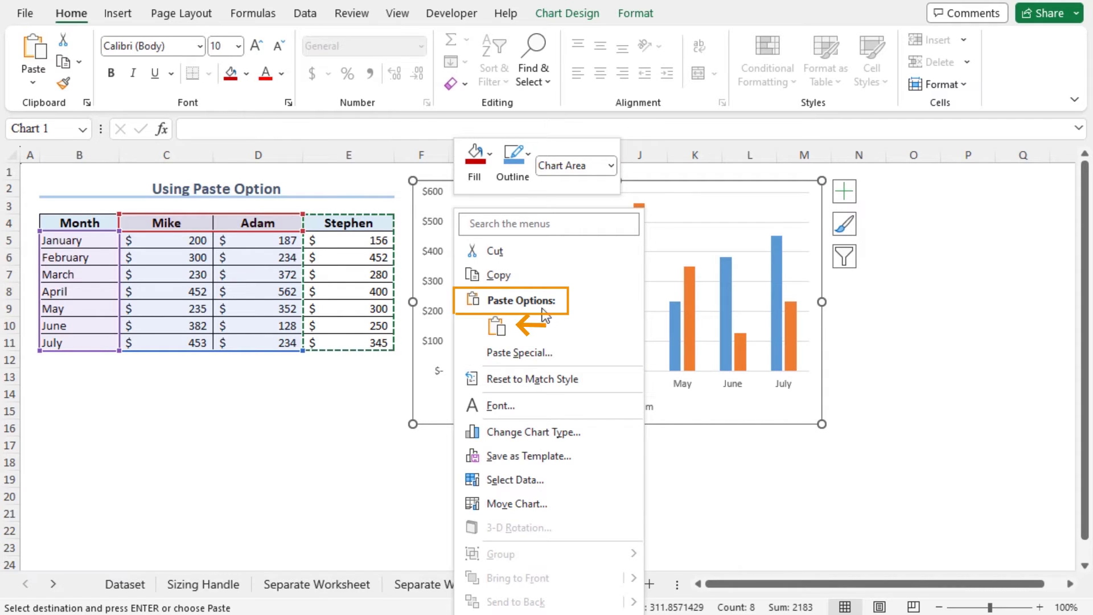
click(495, 328)
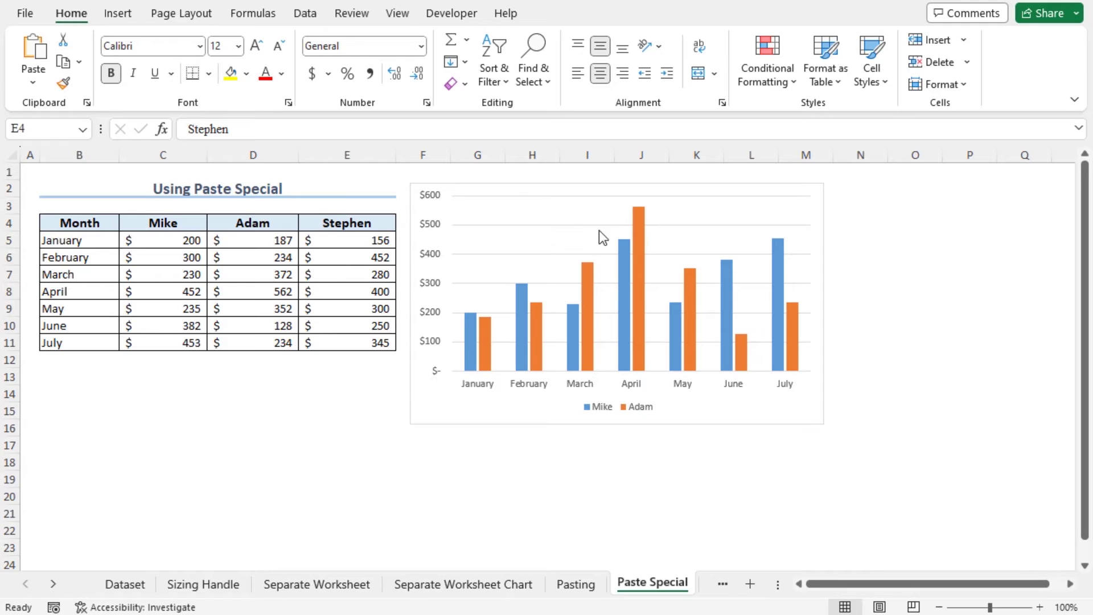
Copy E4:E11 and Paste Special it into the chart as a new series, columns, names from first row.
drag(373, 224, 380, 341)
key(ctrl+c)
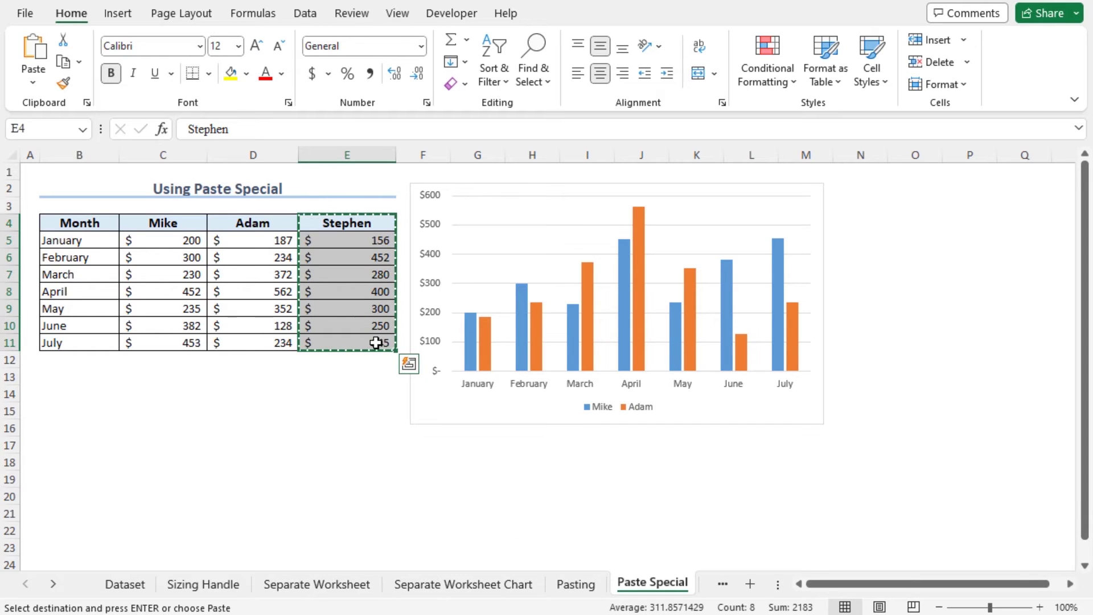
click(471, 398)
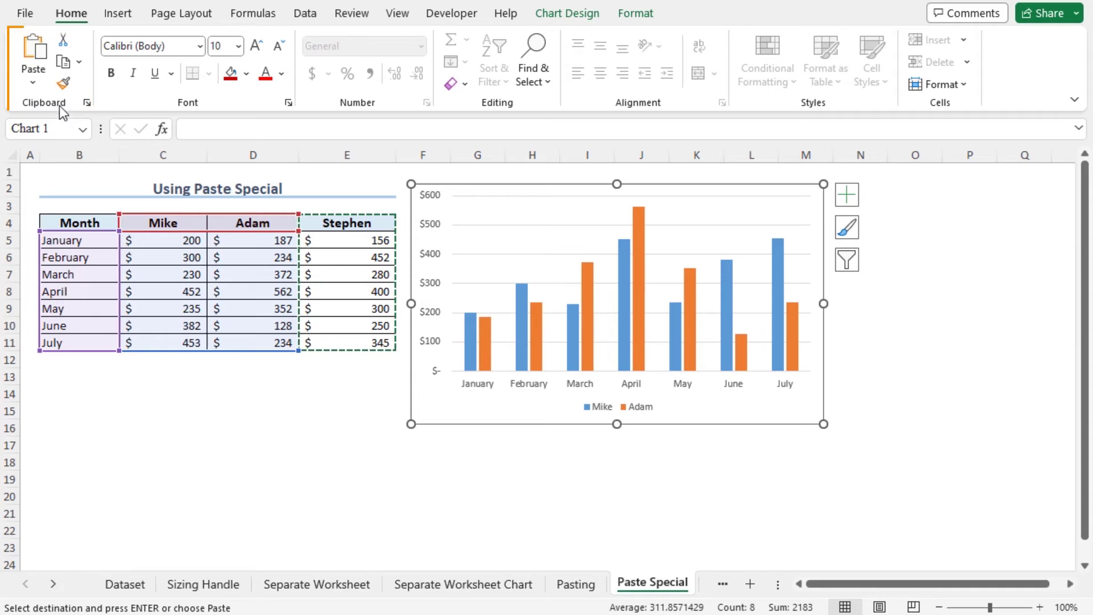
click(35, 87)
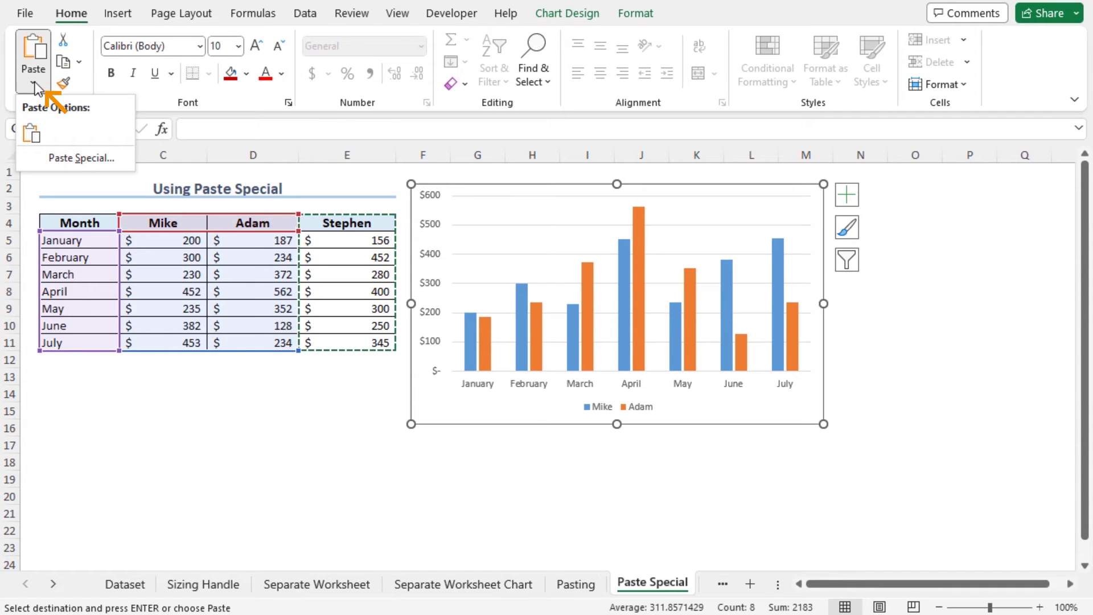
click(102, 159)
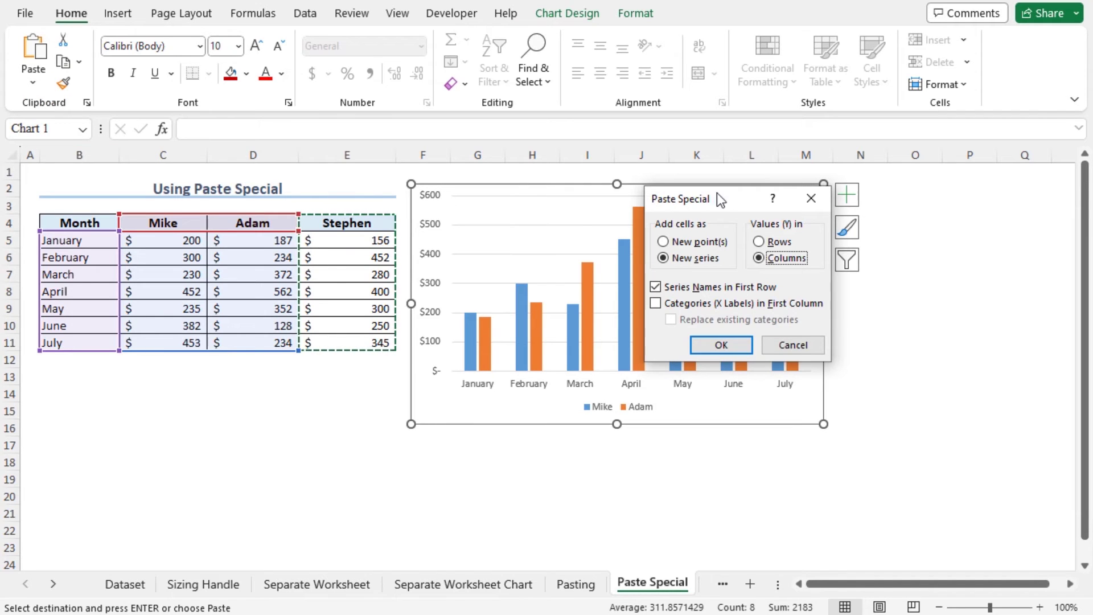
drag(733, 194, 306, 380)
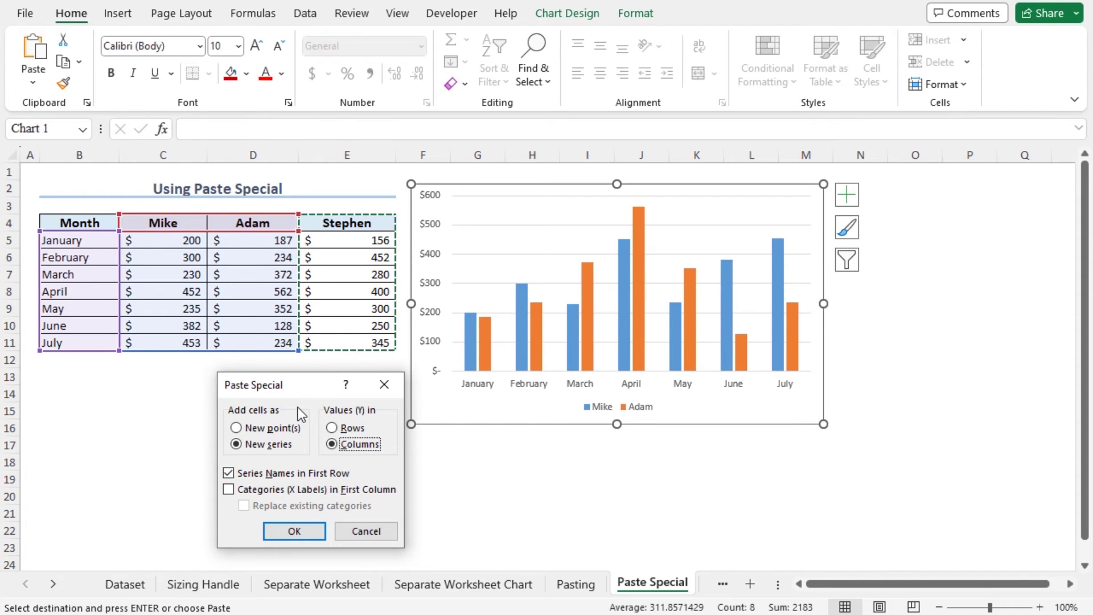
click(319, 530)
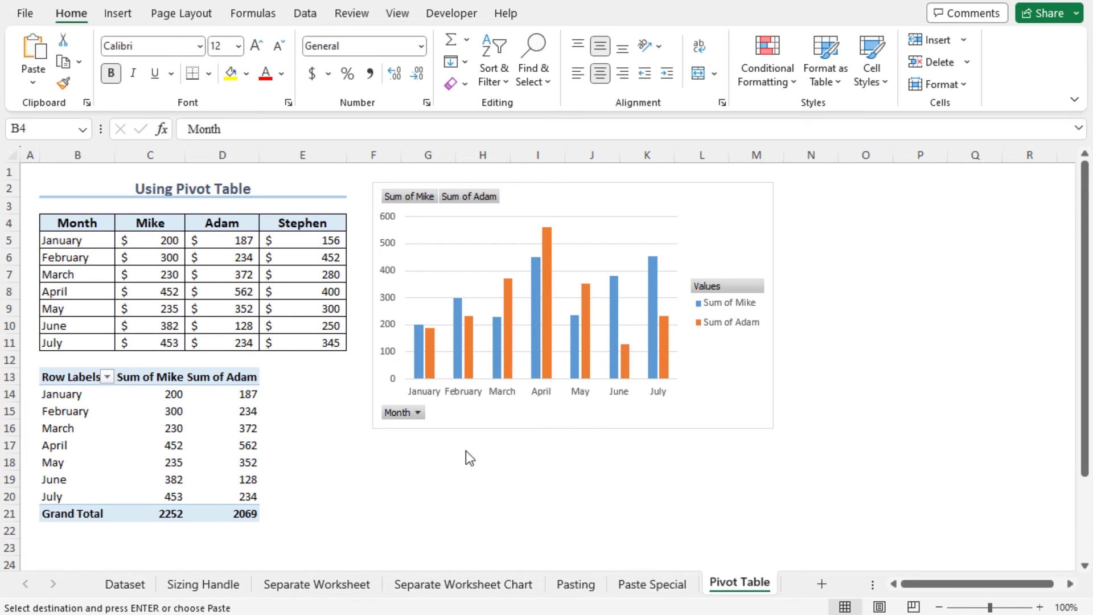
Tick the Stephen field in the pivot chart's field list, then close the PivotChart Fields pane.
click(729, 244)
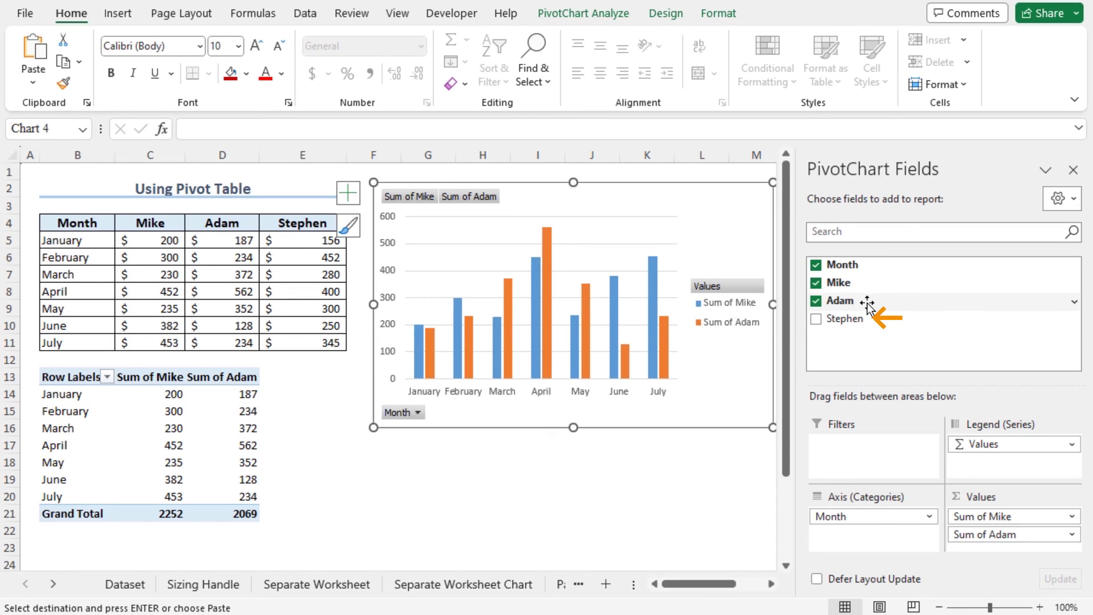
click(815, 319)
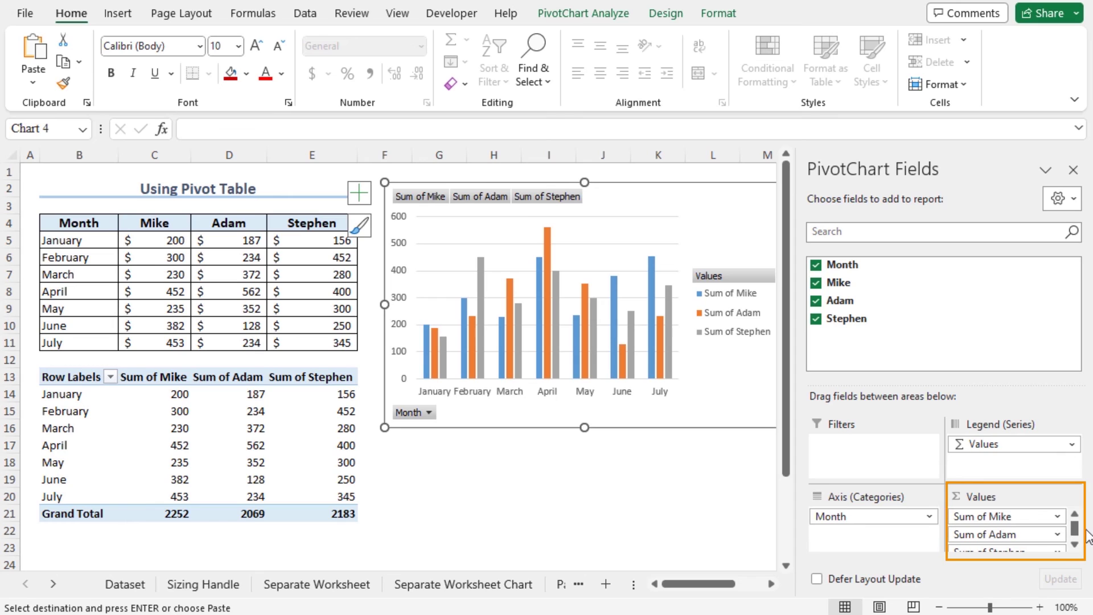
scroll(1075, 532, down, 1)
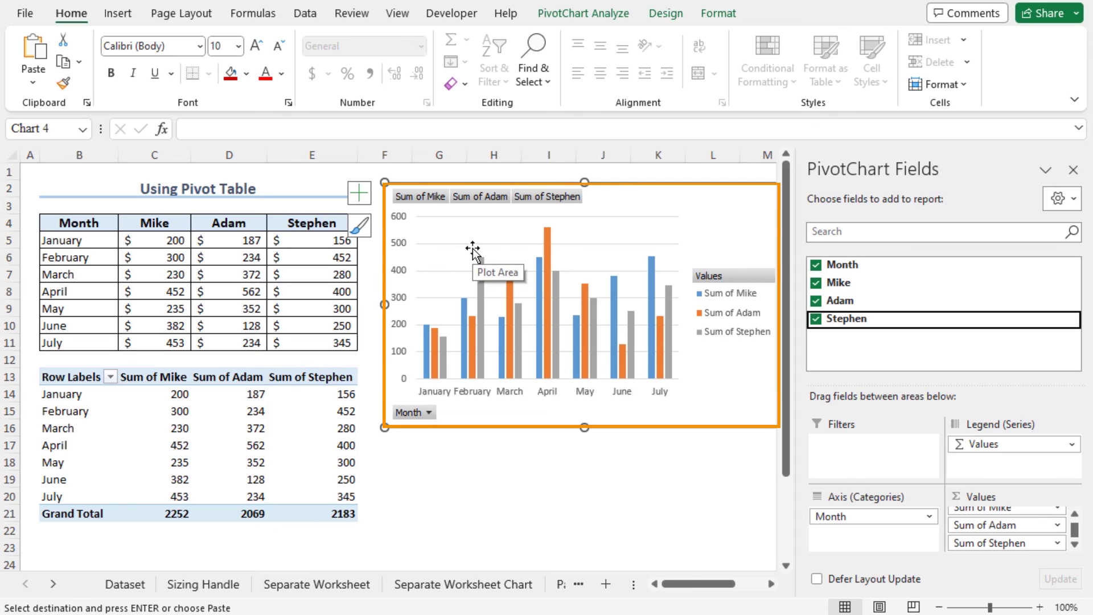
click(1073, 170)
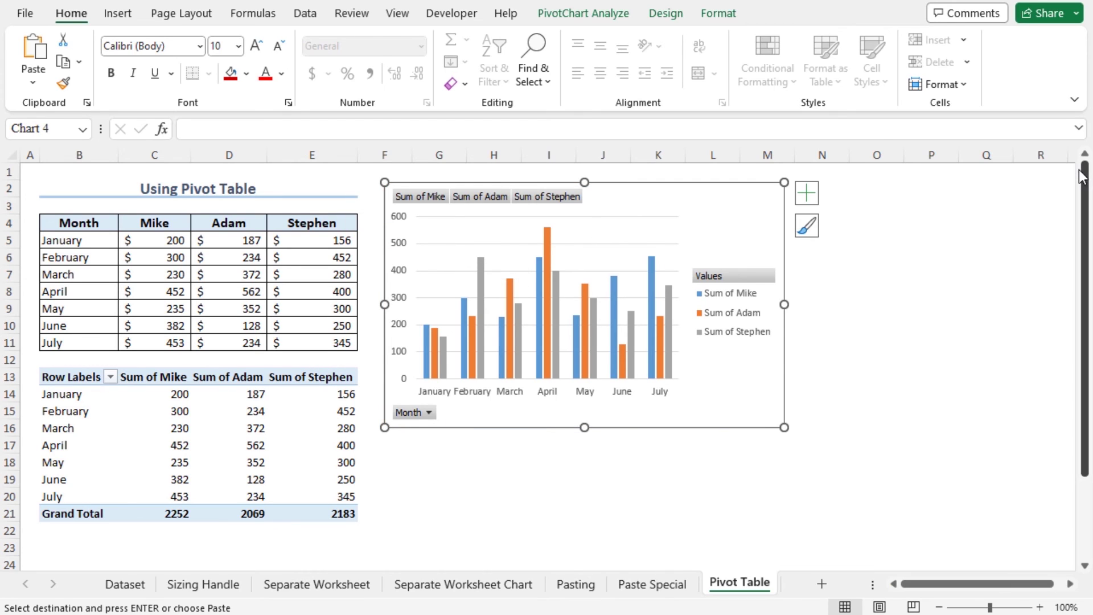